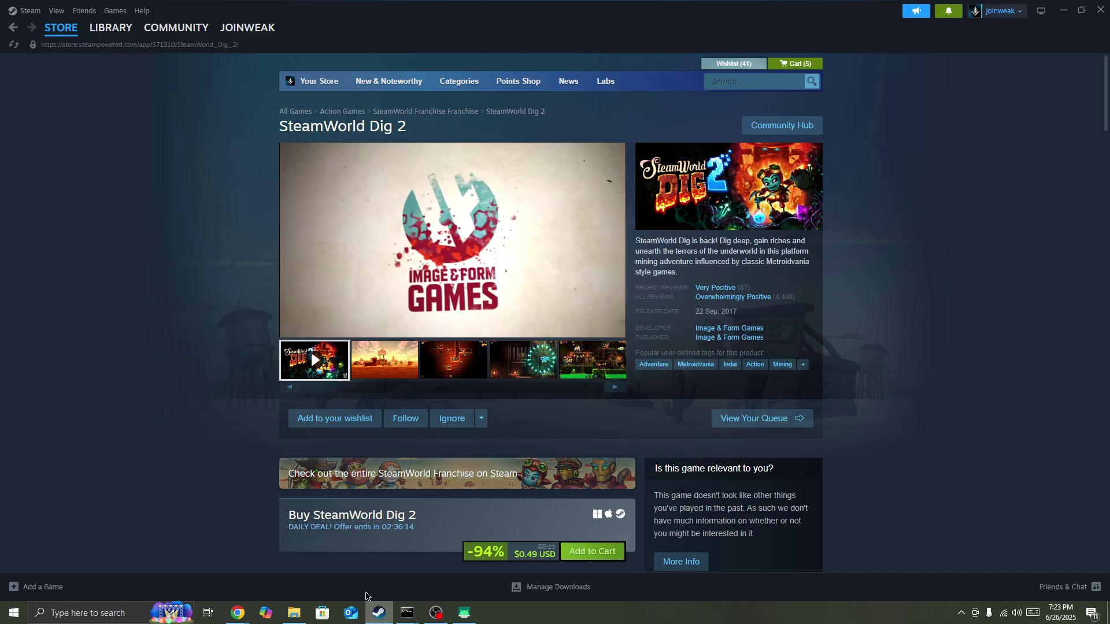
Step: Start a store search for Borderlands from the SteamWorld Dig 2 page
{"action": "left_click", "coordinate": [735, 85]}
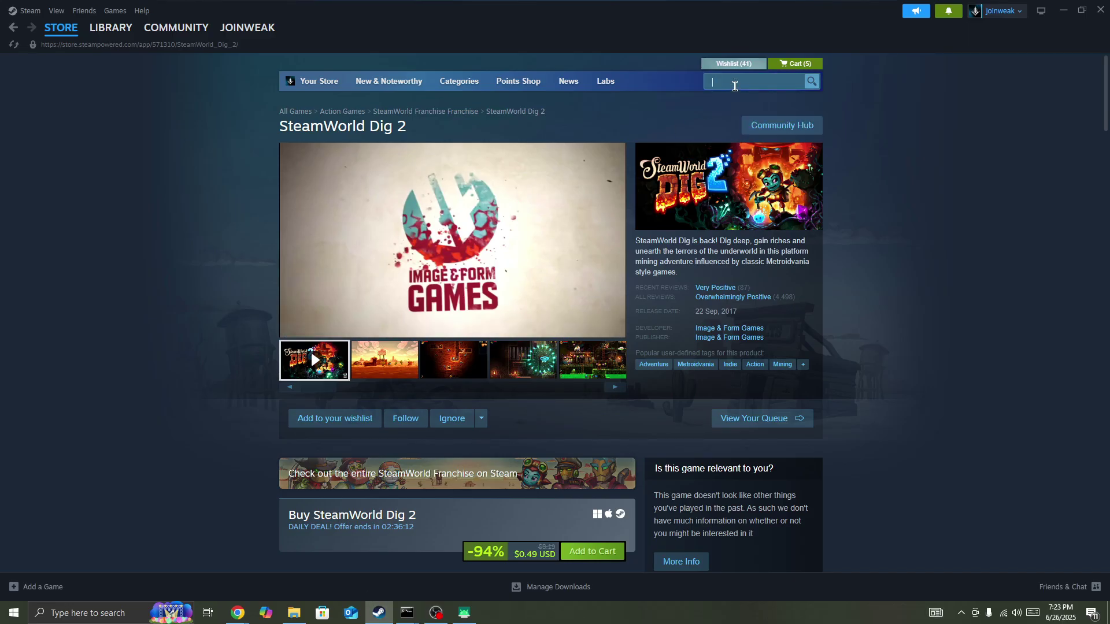
{"action": "type", "text": "brod"}
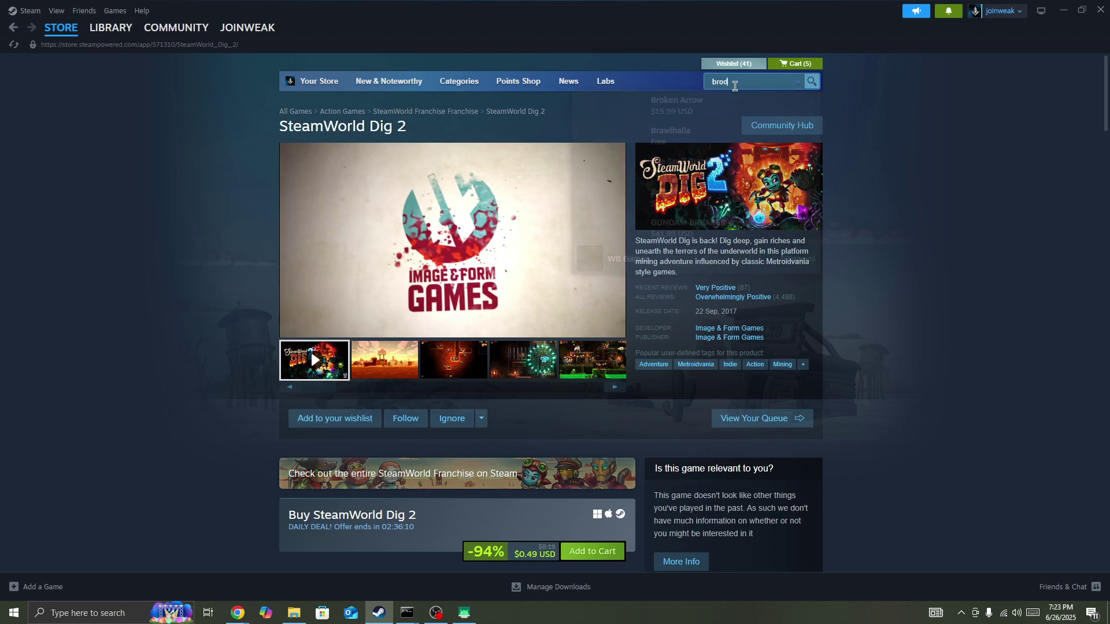
{"action": "type", "text": "eer"}
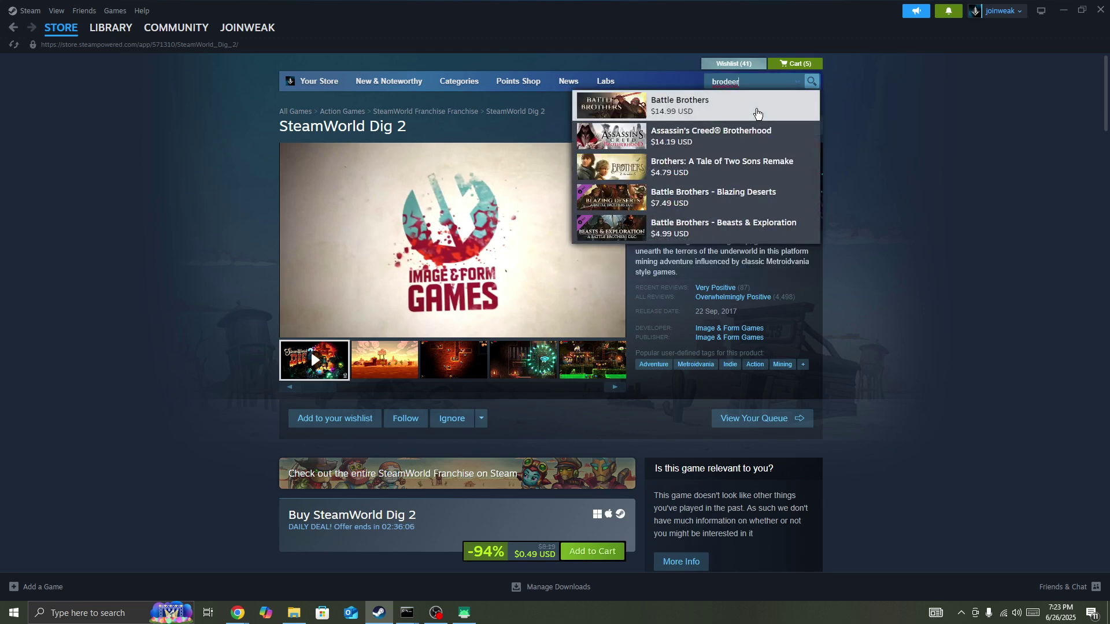
{"action": "type", "text": ";"}
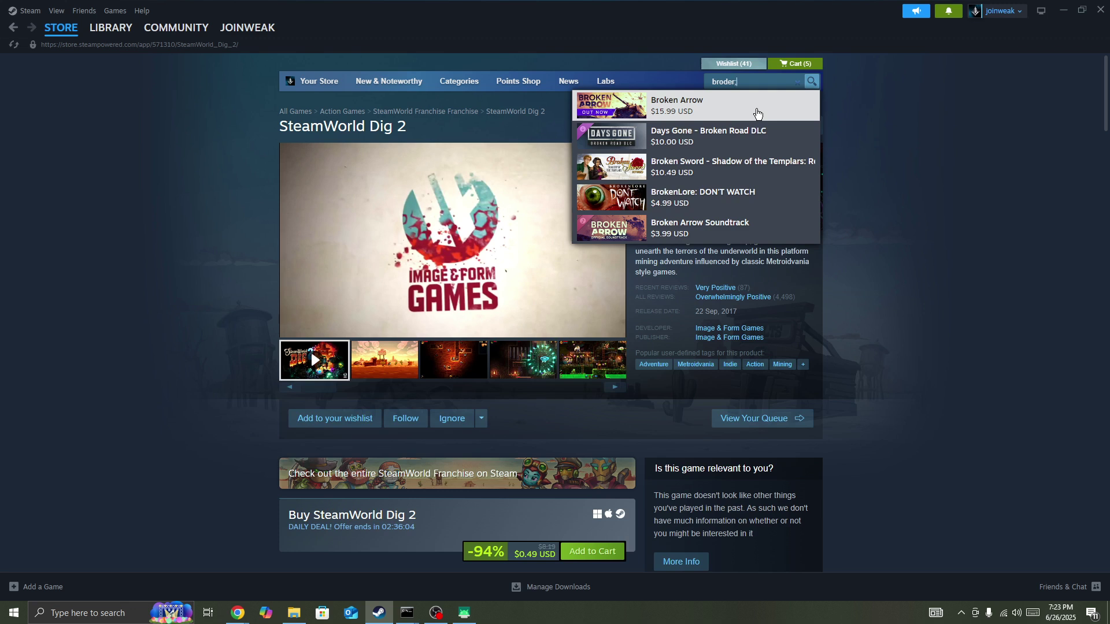
{"action": "type", "text": "an"}
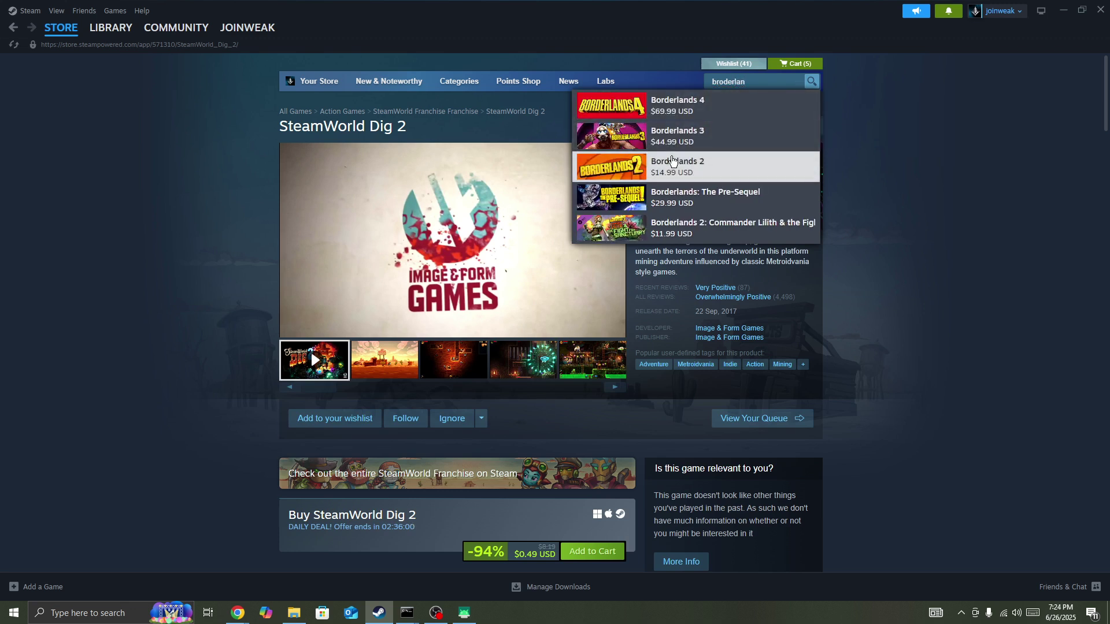
Step: Revisit Borderlands 2 via a Franchise-page detour, select its title, then open Windows search
{"action": "left_click", "coordinate": [674, 161]}
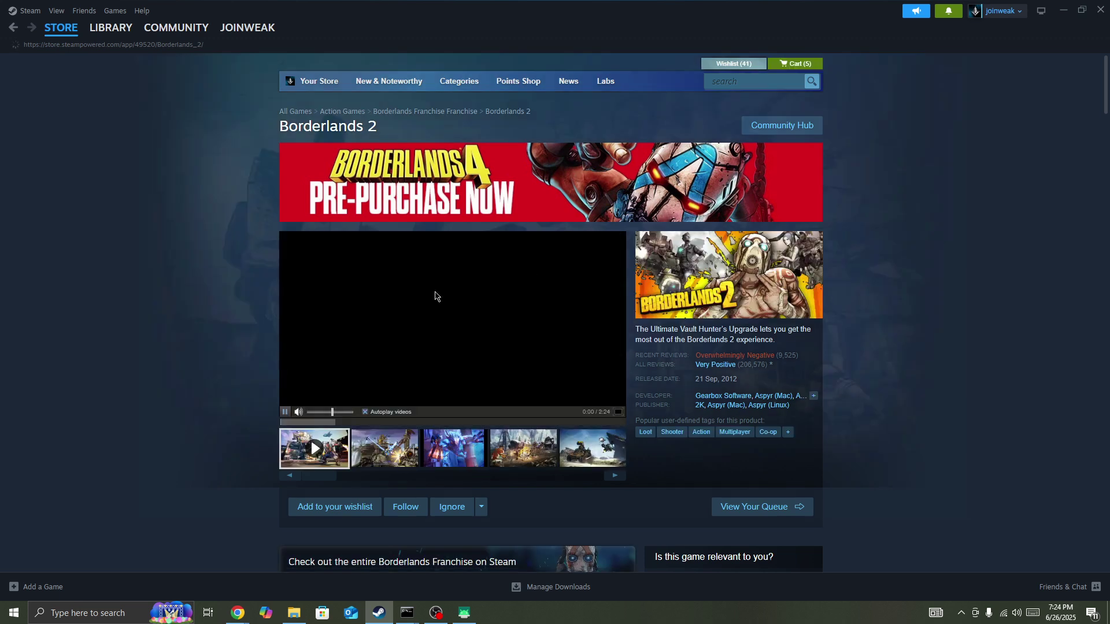
{"action": "left_click", "coordinate": [424, 111]}
{"action": "mouse_move", "coordinate": [61, 27]}
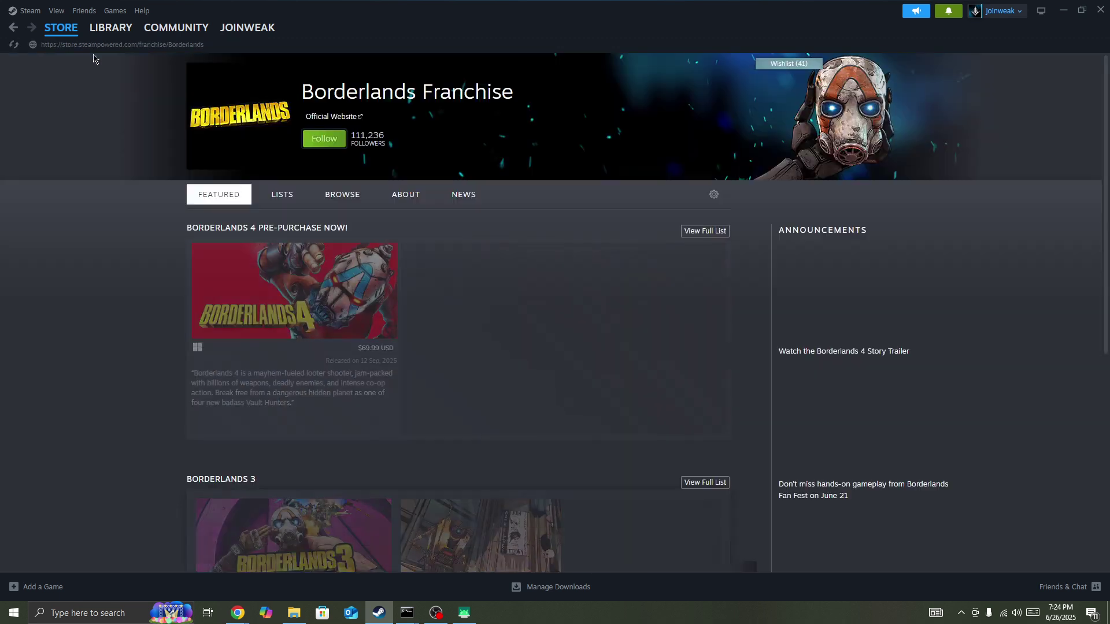
{"action": "left_click", "coordinate": [14, 28]}
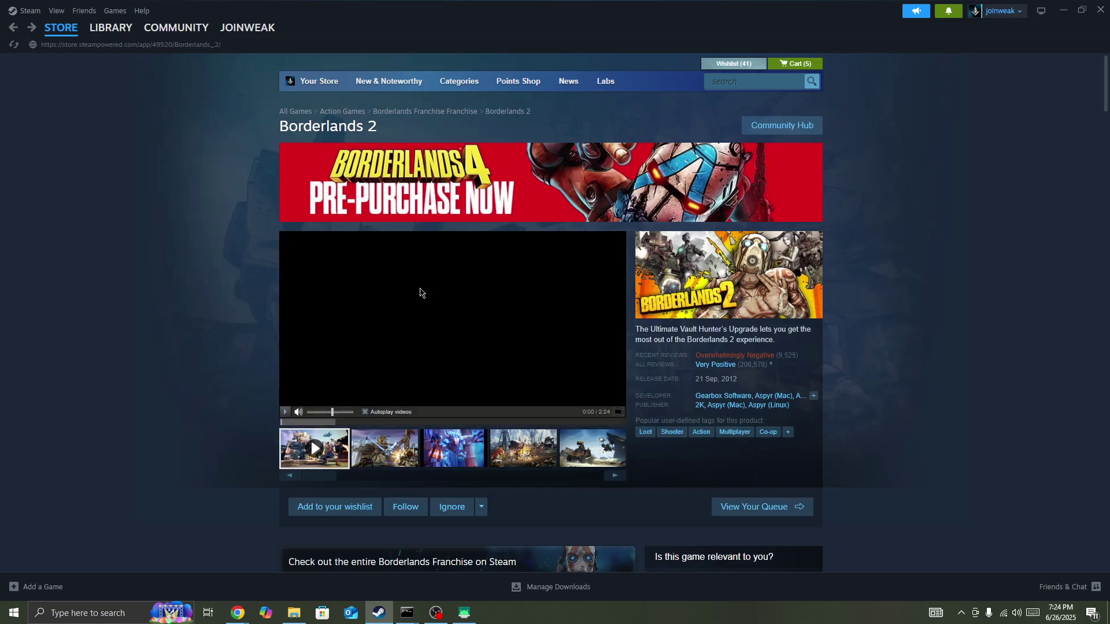
{"action": "left_click_drag", "start_coordinate": [382, 131], "coordinate": [256, 136]}
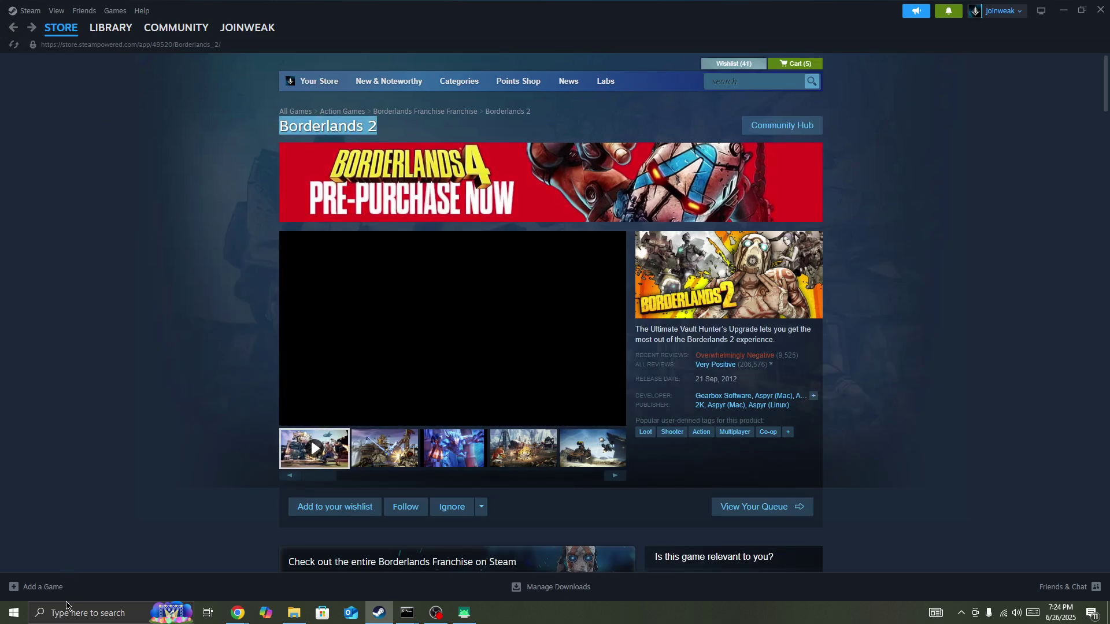
{"action": "left_click", "coordinate": [64, 611]}
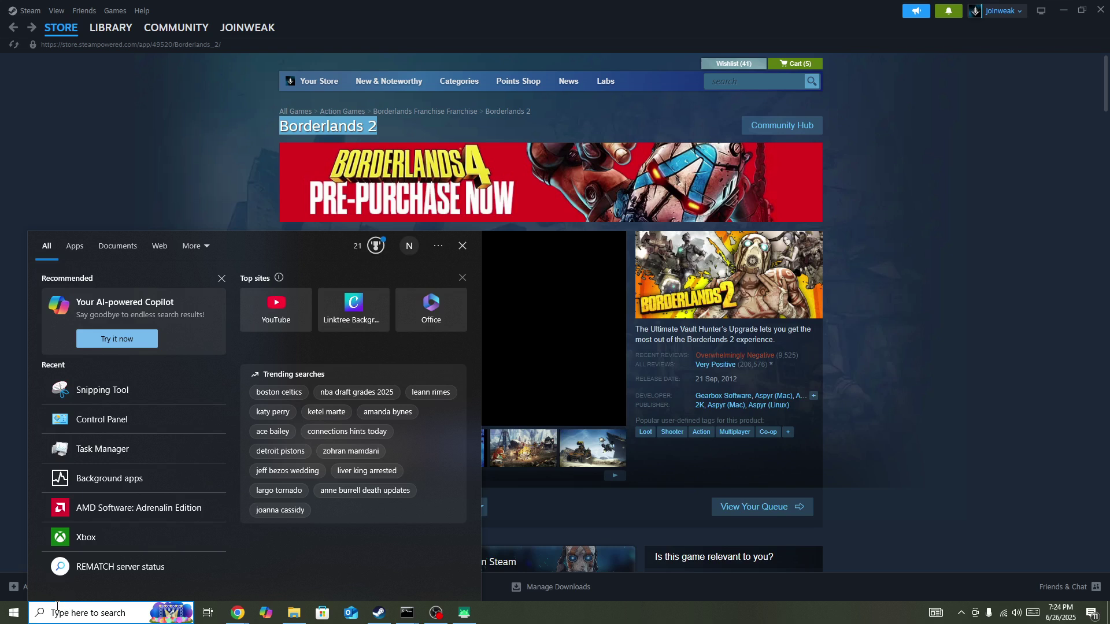
Step: Launch Task Manager from the Start button's power-user menu
{"action": "right_click", "coordinate": [16, 614]}
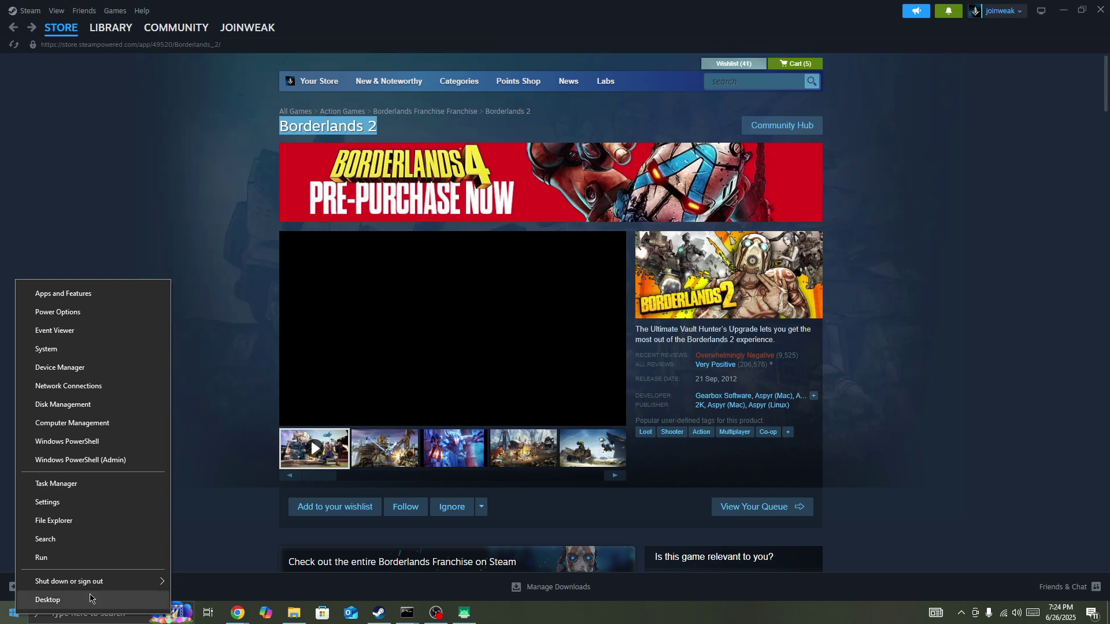
{"action": "left_click", "coordinate": [98, 489]}
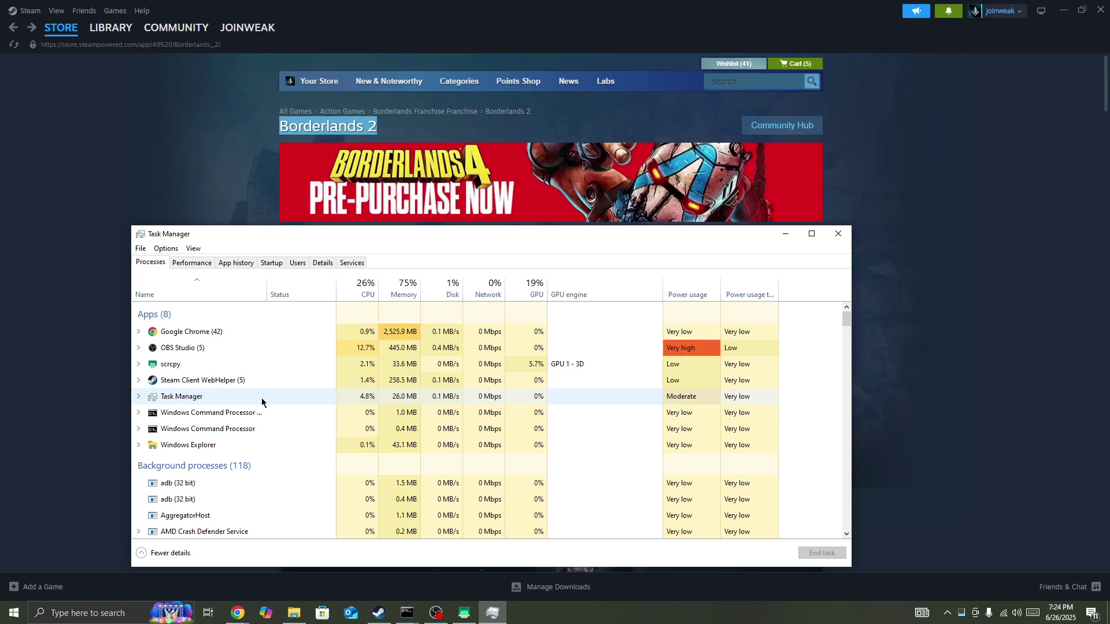
Step: End the Steam Client WebHelper process from the Processes list
{"action": "right_click", "coordinate": [172, 379]}
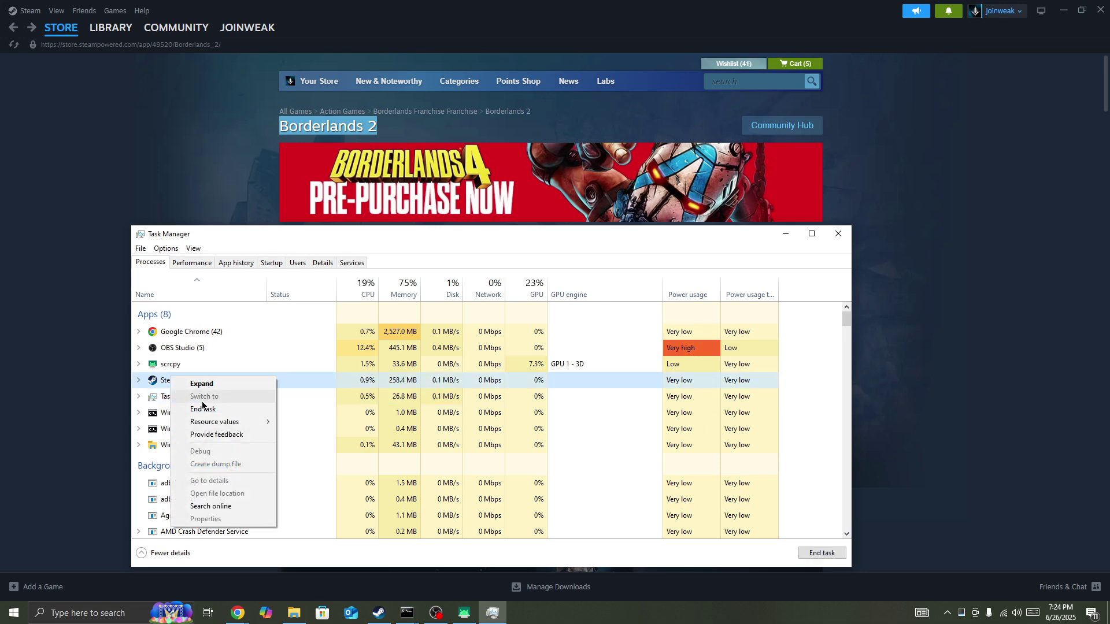
{"action": "left_click", "coordinate": [838, 233]}
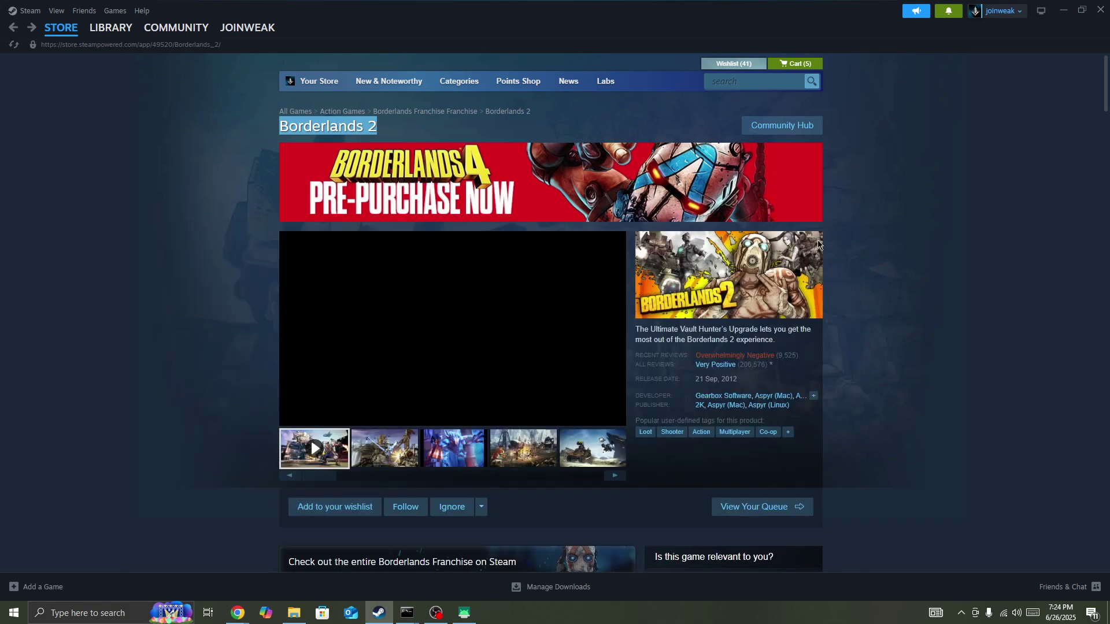
{"action": "scroll", "coordinate": [432, 299], "scroll_direction": "down", "scroll_amount": 3}
{"action": "scroll", "coordinate": [428, 302], "scroll_direction": "up", "scroll_amount": 3}
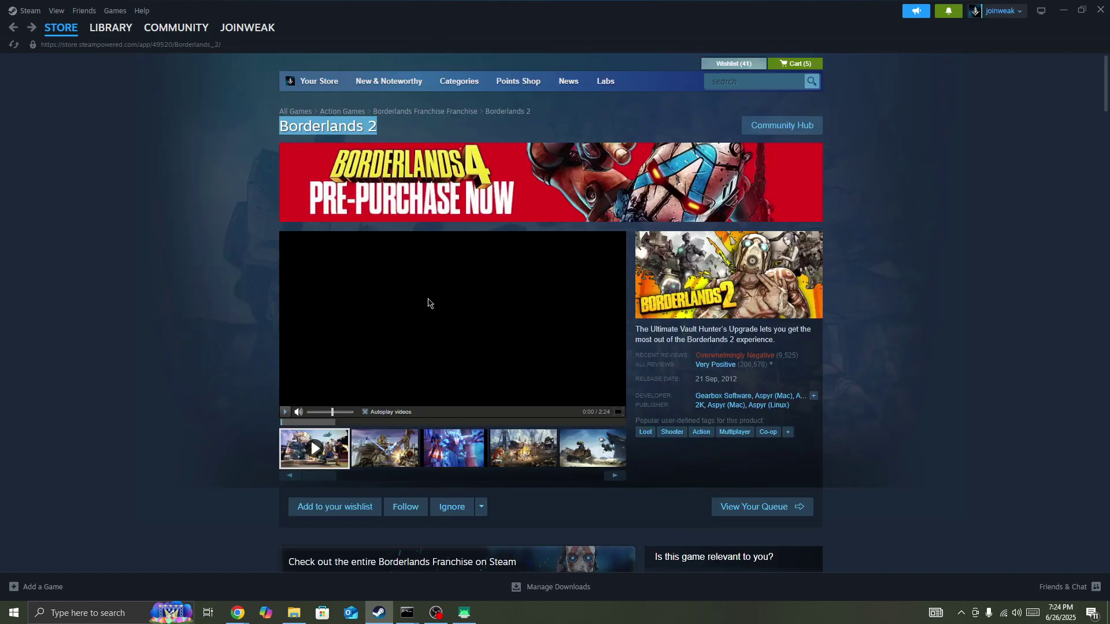
Step: Relaunch Steam as administrator from its desktop shortcut
{"action": "key", "text": "super+d"}
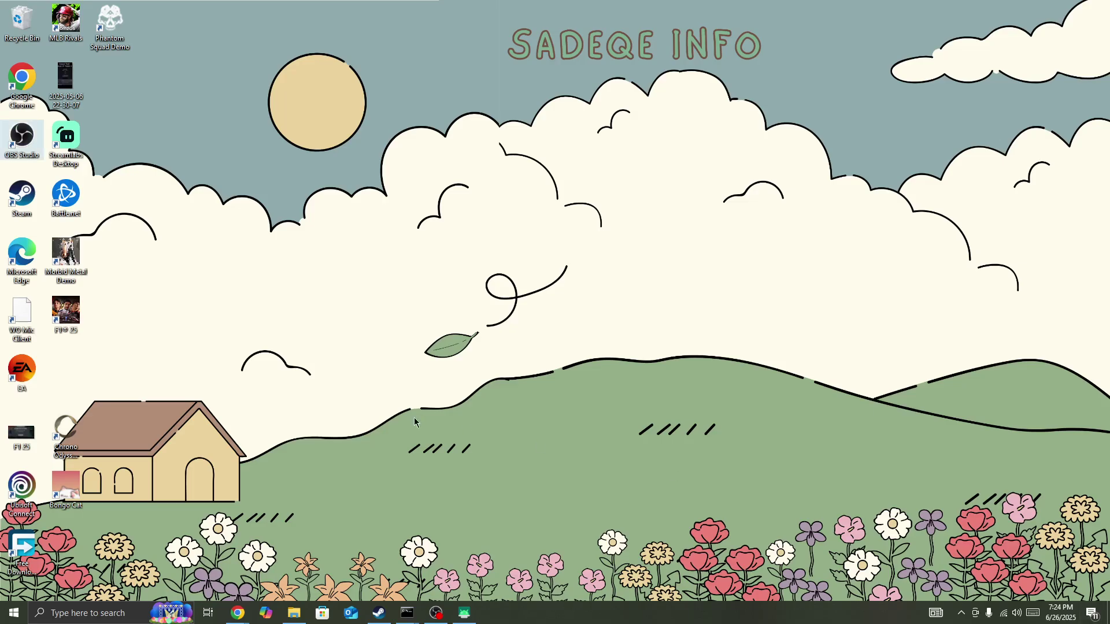
{"action": "right_click", "coordinate": [19, 182]}
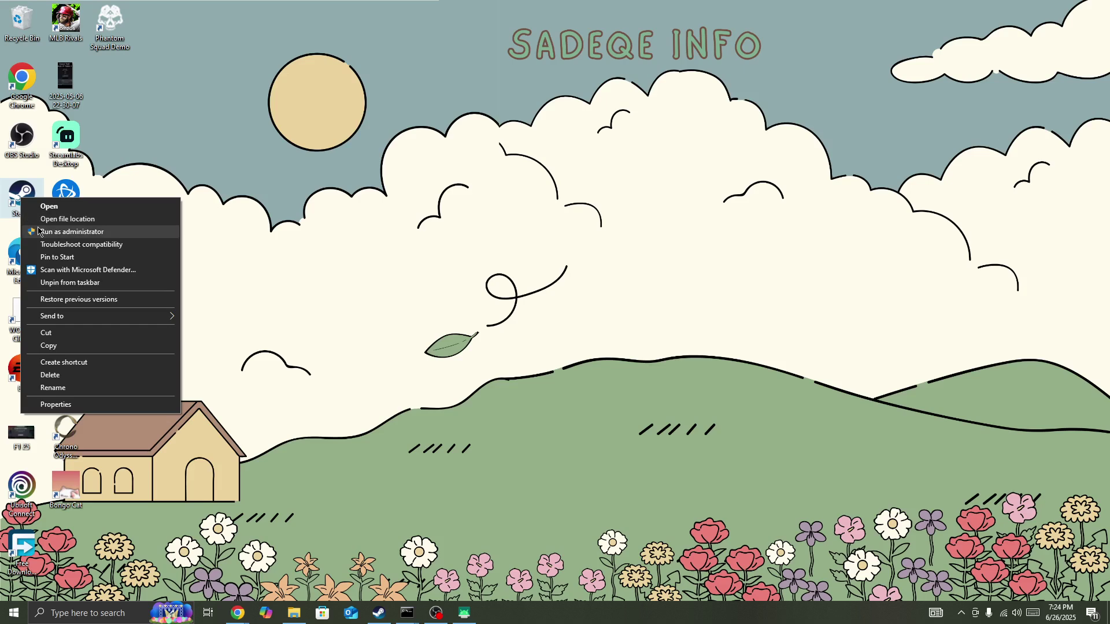
{"action": "left_click", "coordinate": [283, 287]}
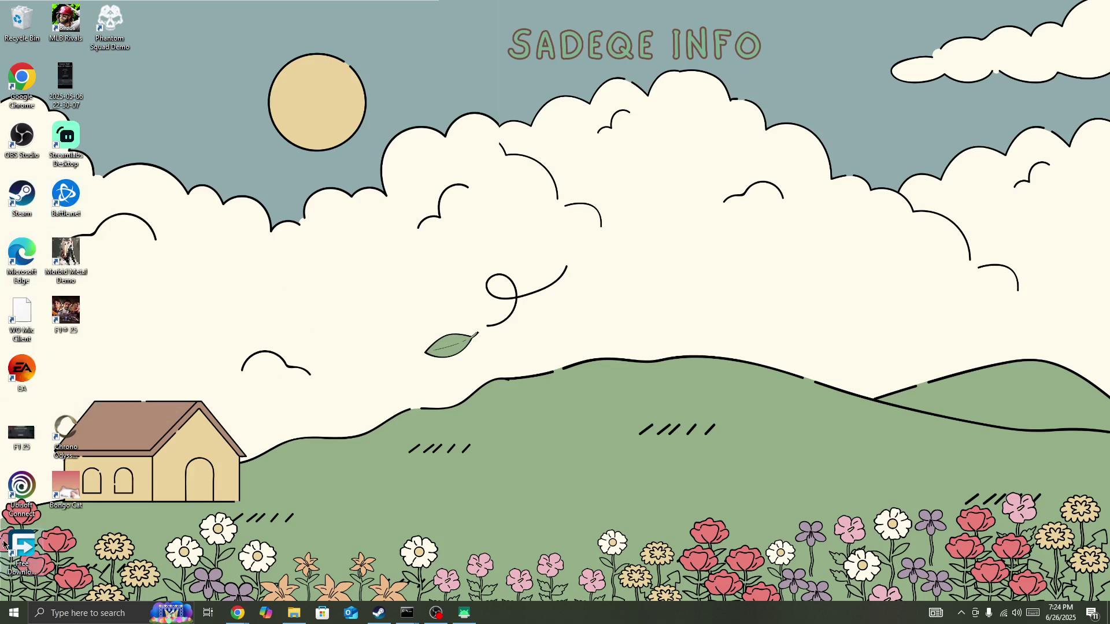
{"action": "key", "text": "super"}
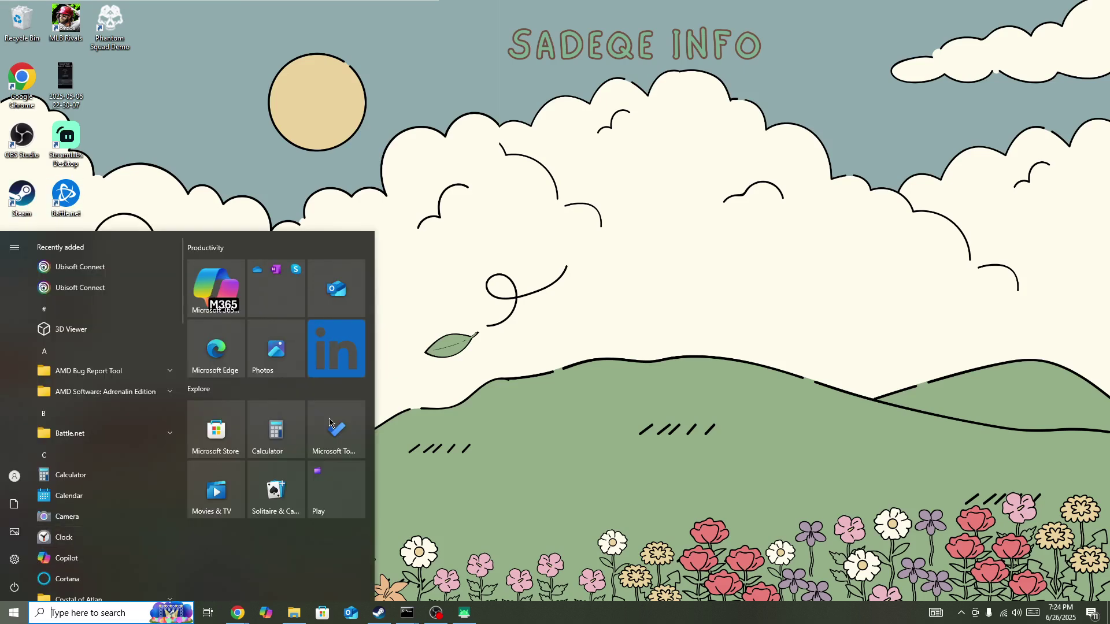
{"action": "key", "text": "super"}
{"action": "right_click", "coordinate": [26, 203]}
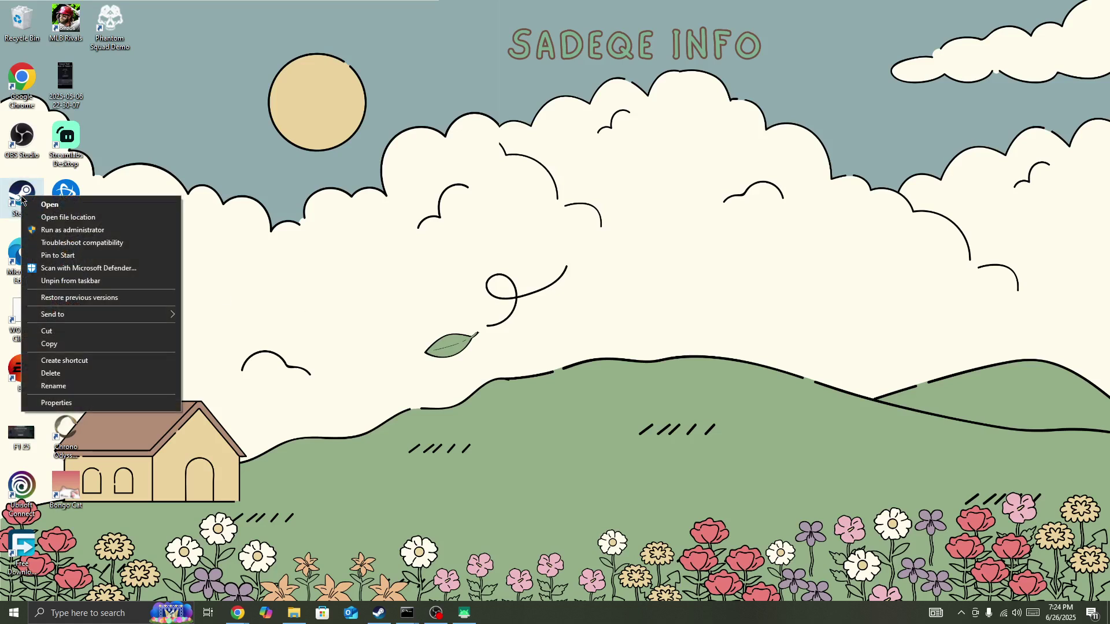
{"action": "left_click", "coordinate": [441, 399]}
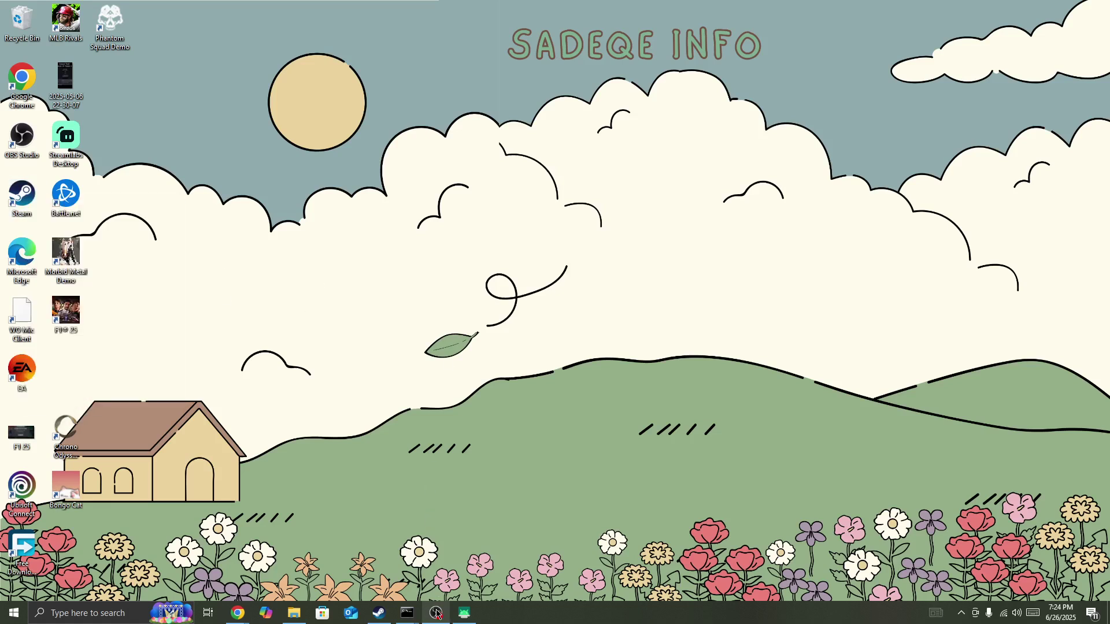
Step: Bring Steam forward and view Monaco 2 Demo's Installed Files properties in the Library
{"action": "left_click", "coordinate": [465, 613]}
{"action": "left_click", "coordinate": [465, 613]}
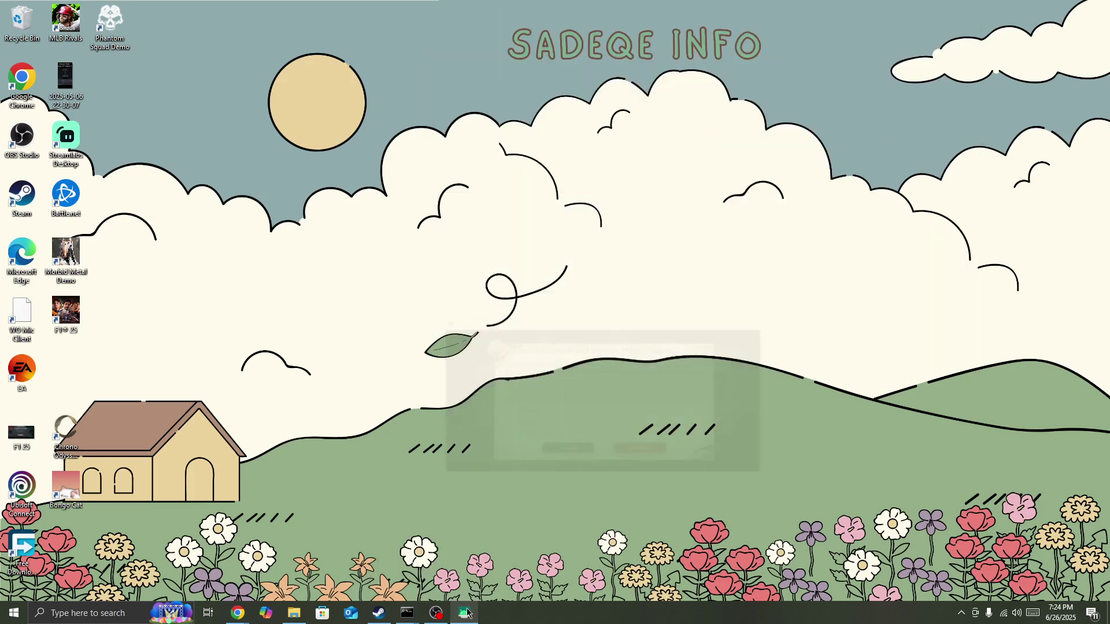
{"action": "left_click", "coordinate": [378, 613]}
{"action": "mouse_move", "coordinate": [110, 27]}
{"action": "left_click", "coordinate": [103, 68]}
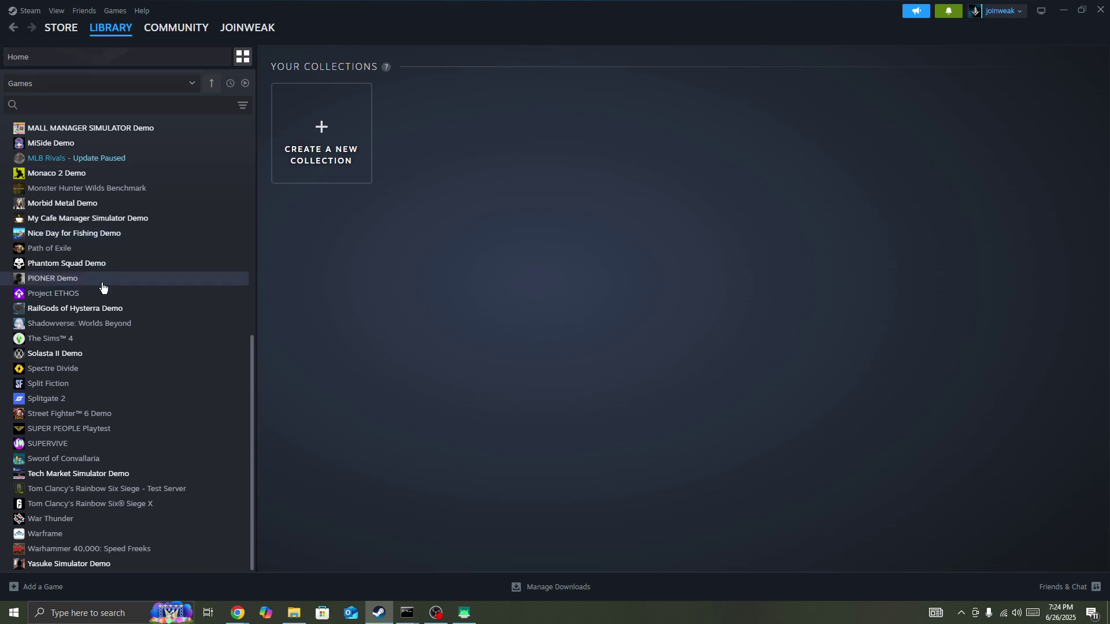
{"action": "right_click", "coordinate": [94, 180]}
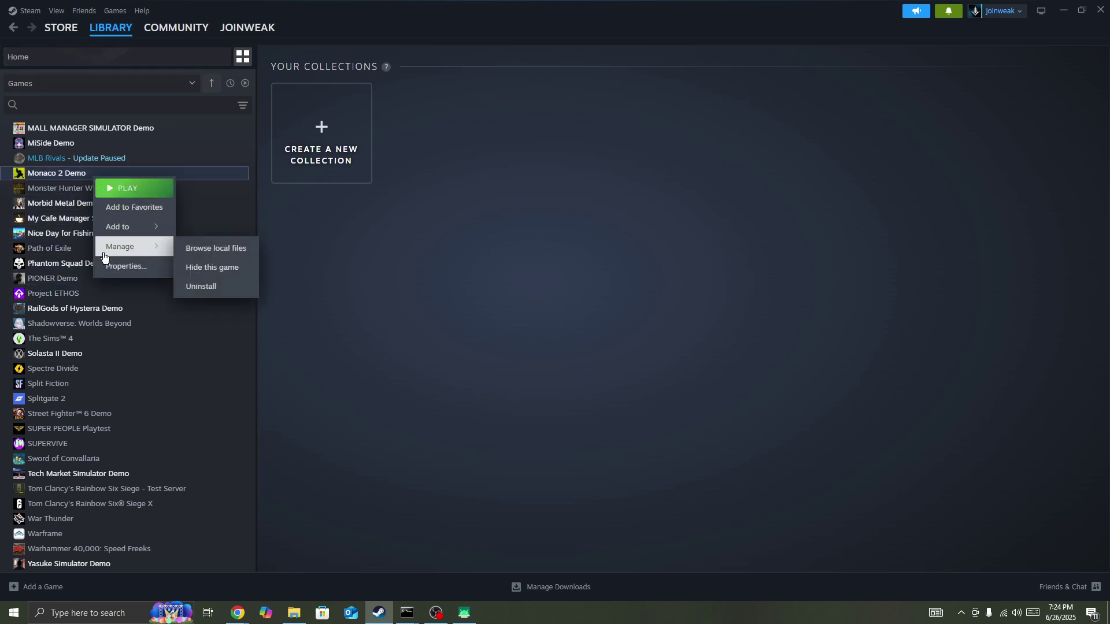
{"action": "left_click", "coordinate": [103, 265]}
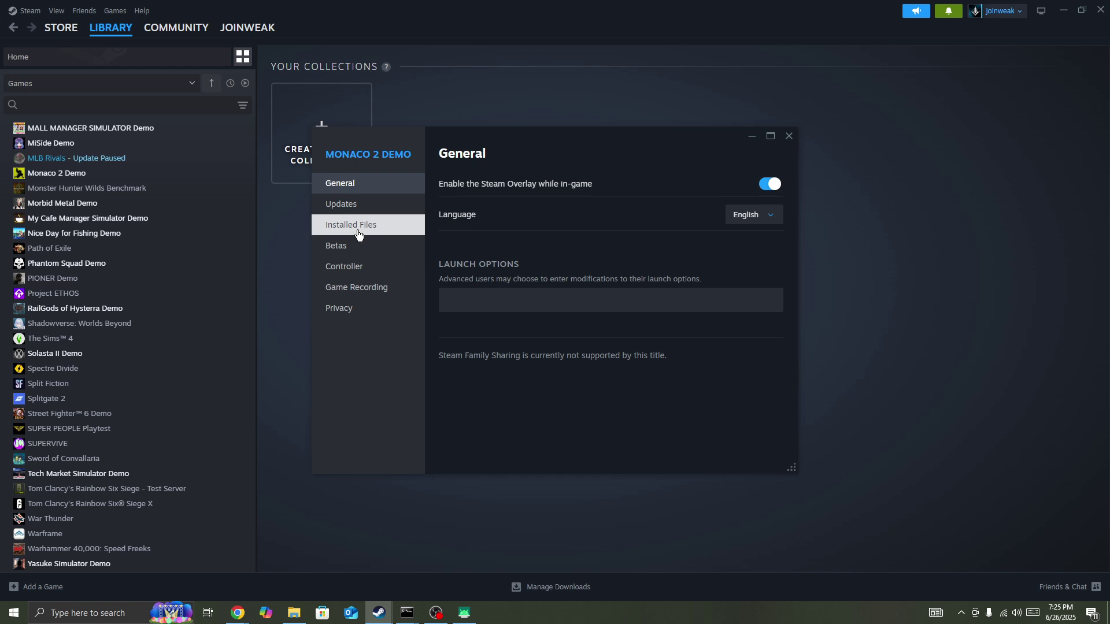
{"action": "left_click", "coordinate": [357, 230]}
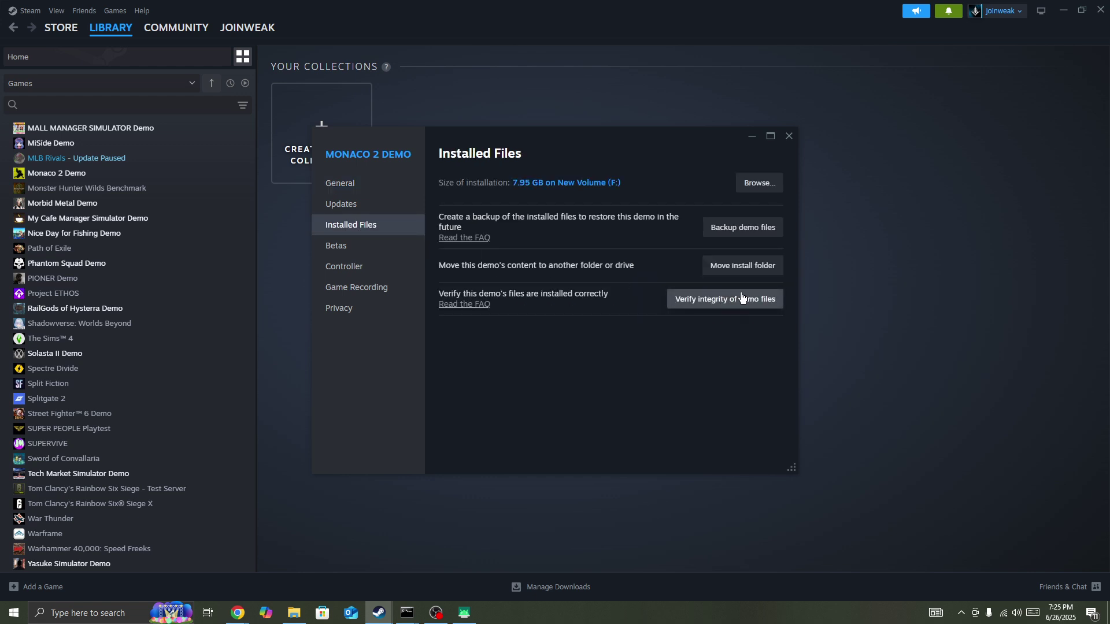
Step: Close Monaco 2 Demo's properties and navigate back to Borderlands 2
{"action": "left_click", "coordinate": [787, 135]}
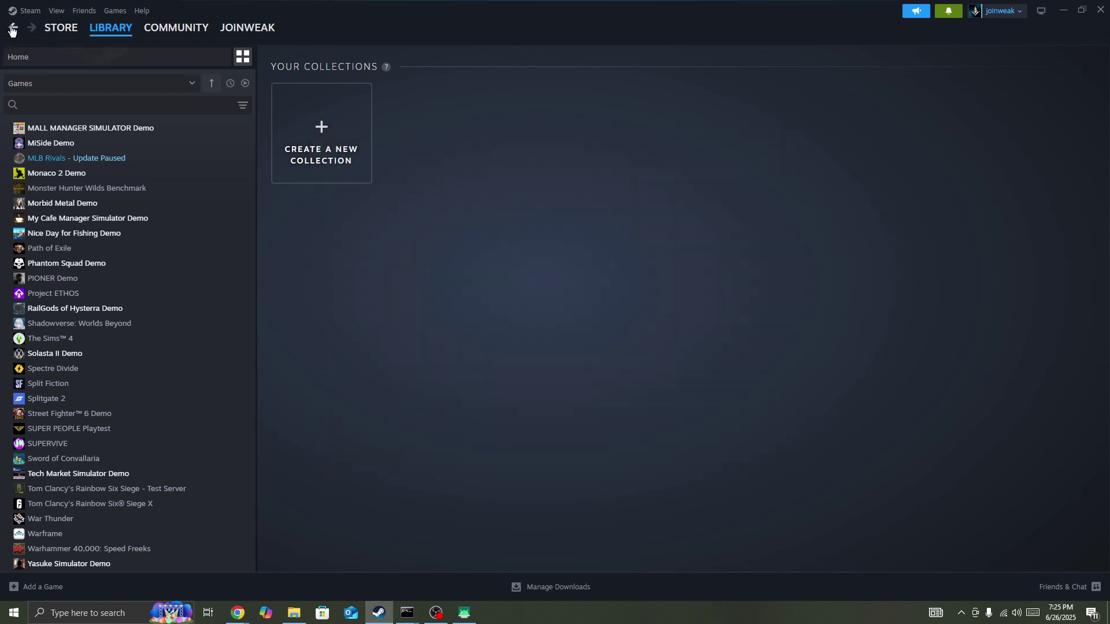
{"action": "left_click", "coordinate": [13, 30]}
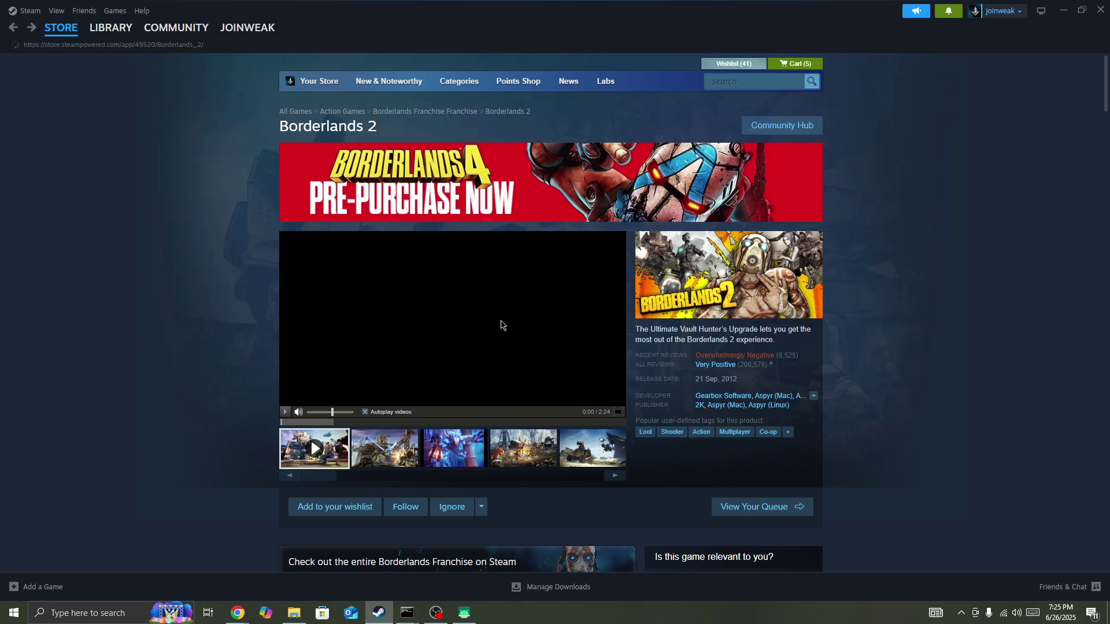